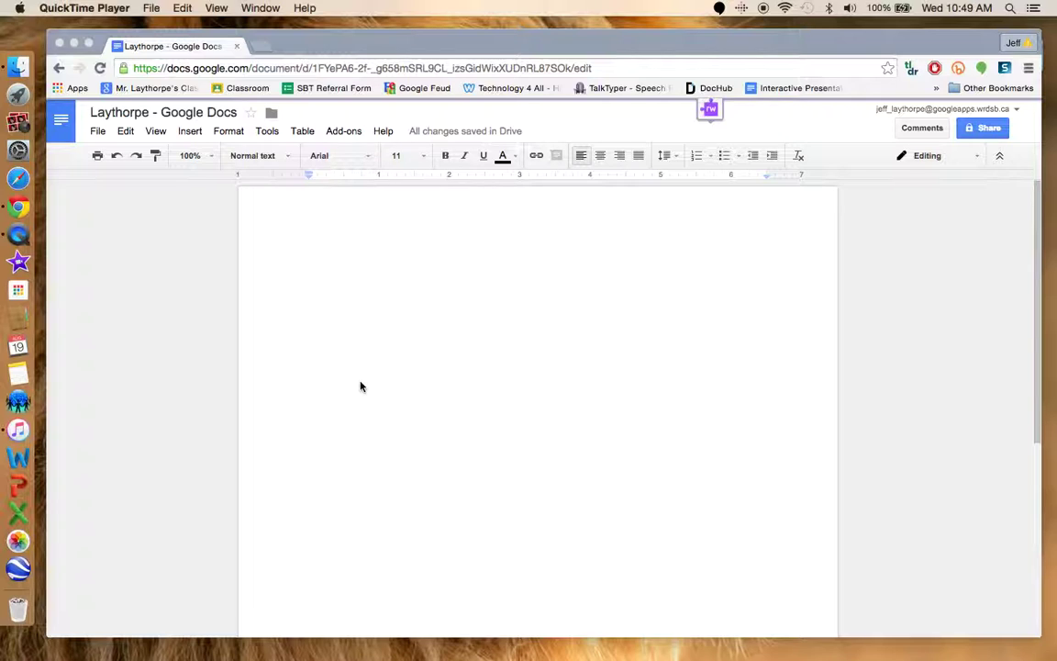
Rename the untitled document to the author's surname followed by '- Lions'.
{"action": "left_click", "coordinate": [209, 111]}
{"action": "left_click", "coordinate": [186, 114]}
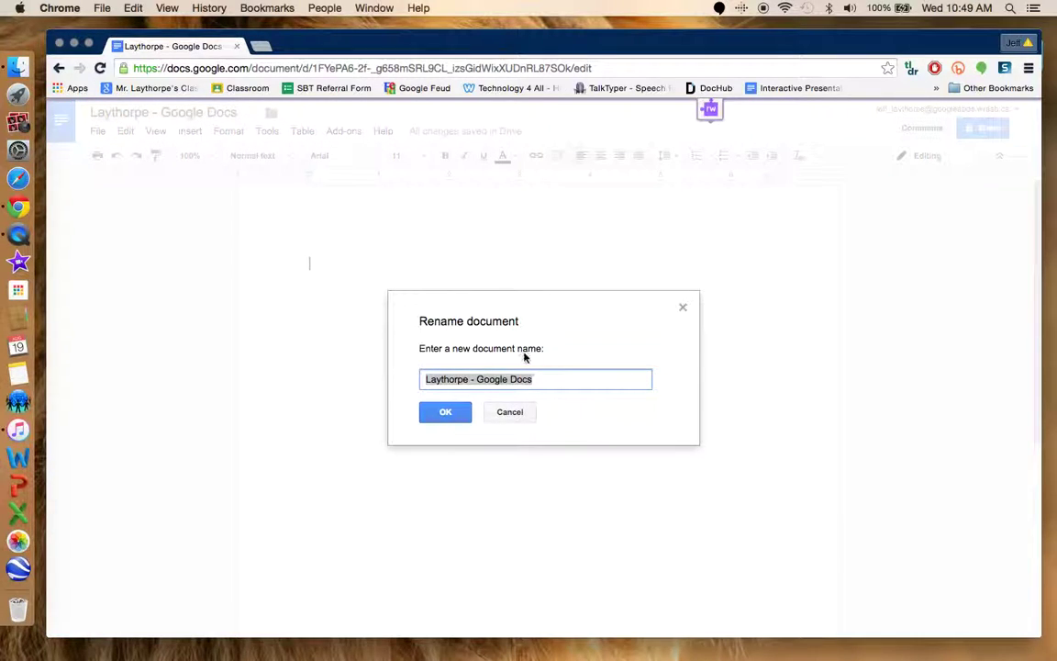
{"action": "left_click", "coordinate": [473, 378]}
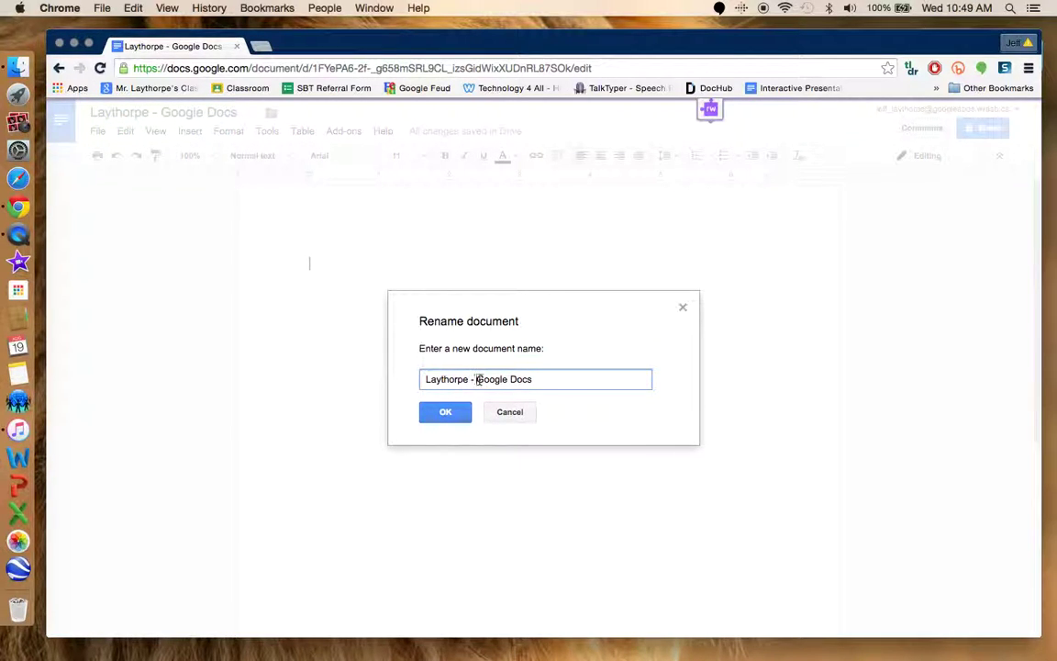
{"action": "left_click_drag", "start_coordinate": [476, 378], "coordinate": [565, 376]}
{"action": "type", "text": "Lions"}
{"action": "left_click", "coordinate": [445, 411]}
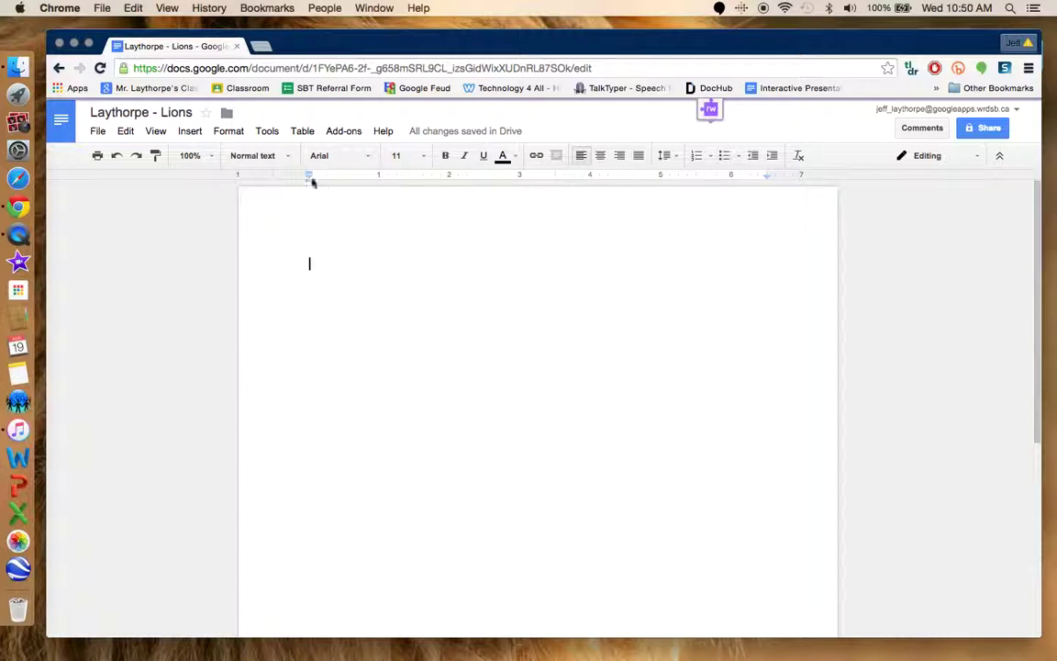
Open the Research side panel from the Tools menu beside the empty Lions document.
{"action": "left_click", "coordinate": [272, 133]}
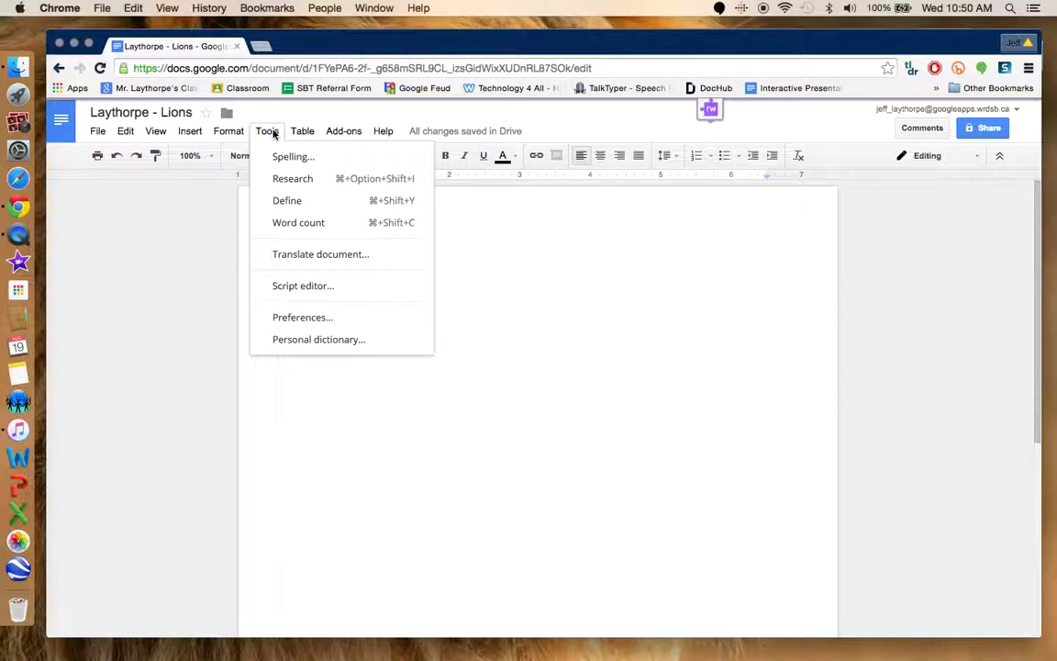
{"action": "left_click", "coordinate": [285, 180]}
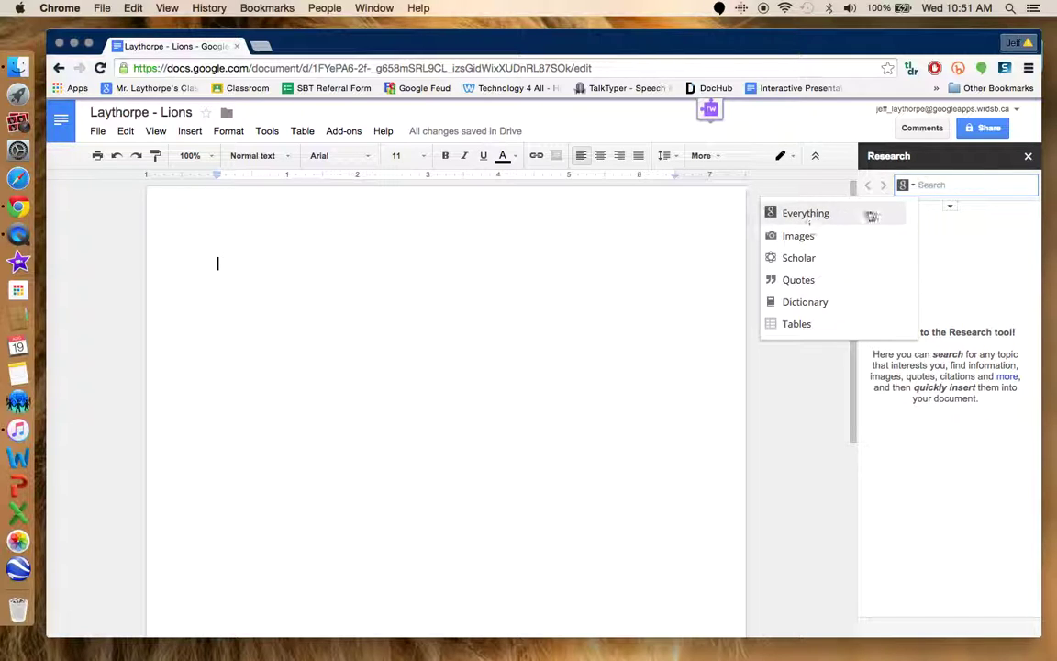
Search Research for 'Lions' and scroll through the results.
{"action": "left_click", "coordinate": [926, 184]}
{"action": "type", "text": "Lions"}
{"action": "key", "text": "Return"}
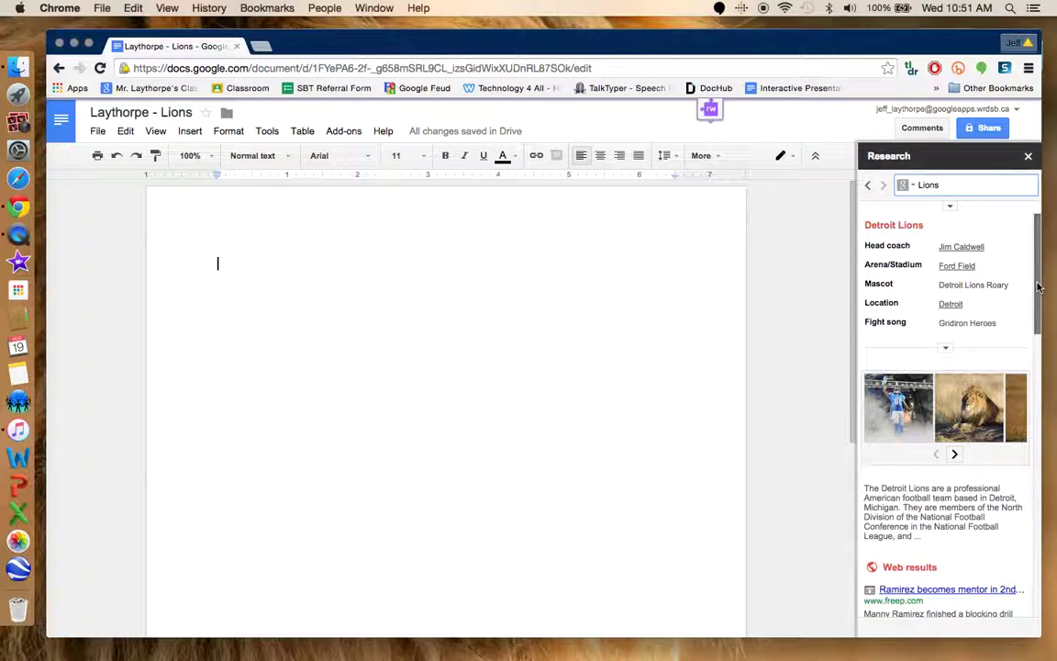
{"action": "left_click_drag", "start_coordinate": [1037, 287], "coordinate": [1029, 458]}
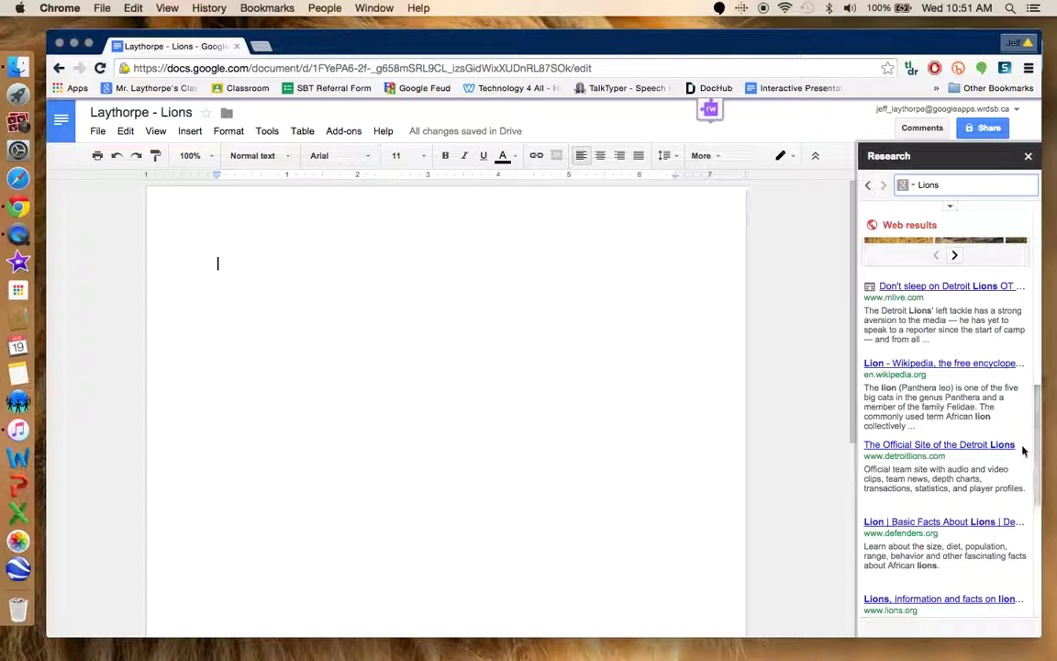
{"action": "mouse_move", "coordinate": [987, 384]}
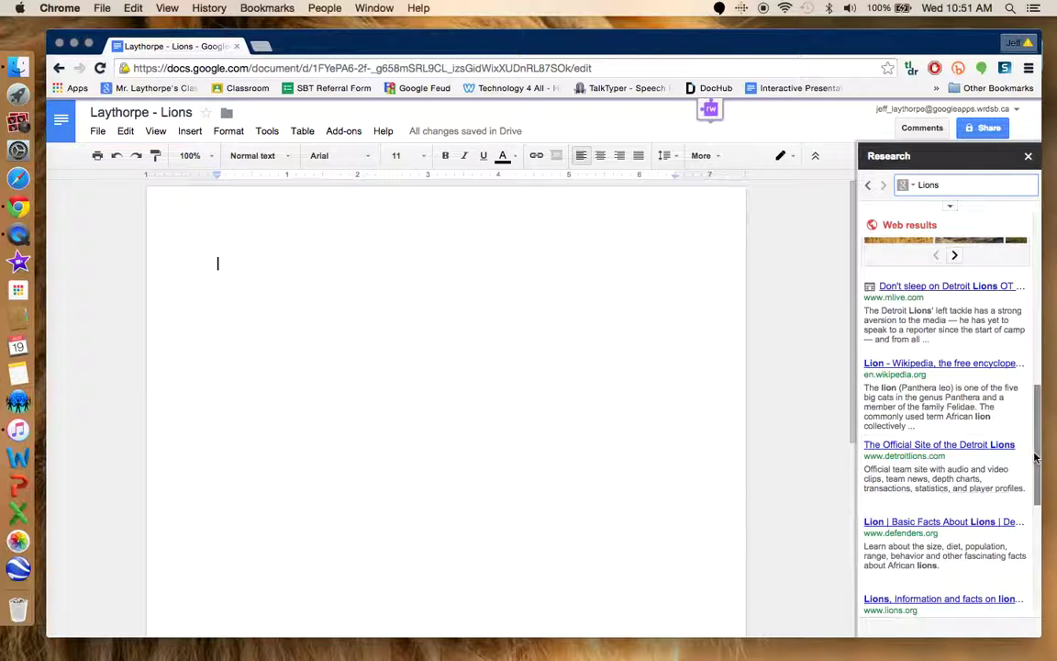
{"action": "left_click_drag", "start_coordinate": [1037, 457], "coordinate": [1029, 519]}
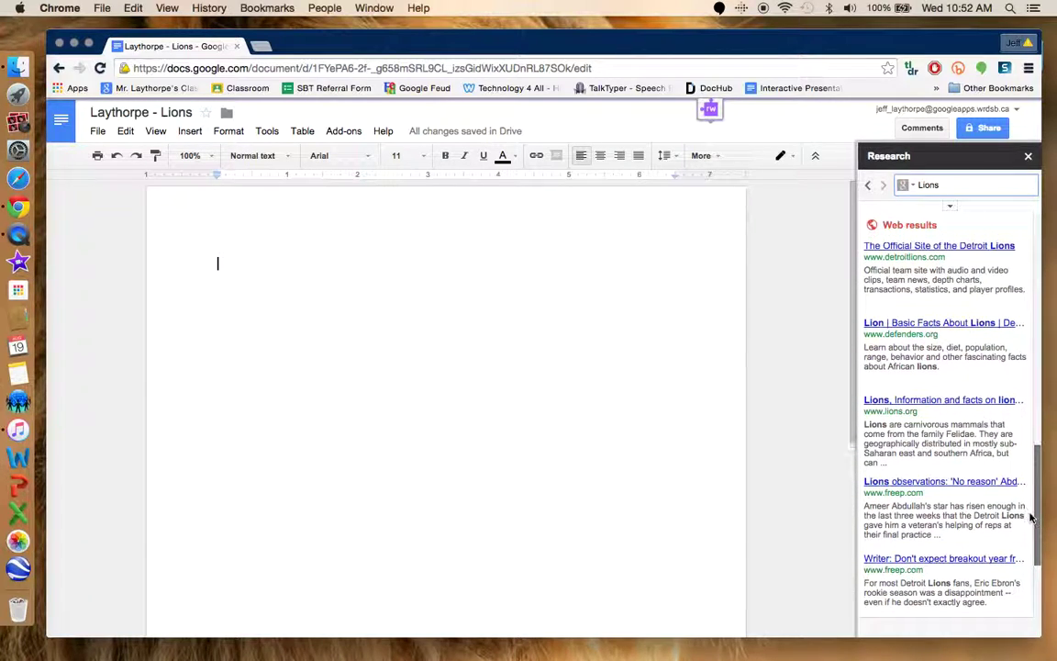
Refine the Research search to 'Lions facts' and browse to the defenders.org result.
{"action": "left_click", "coordinate": [952, 182]}
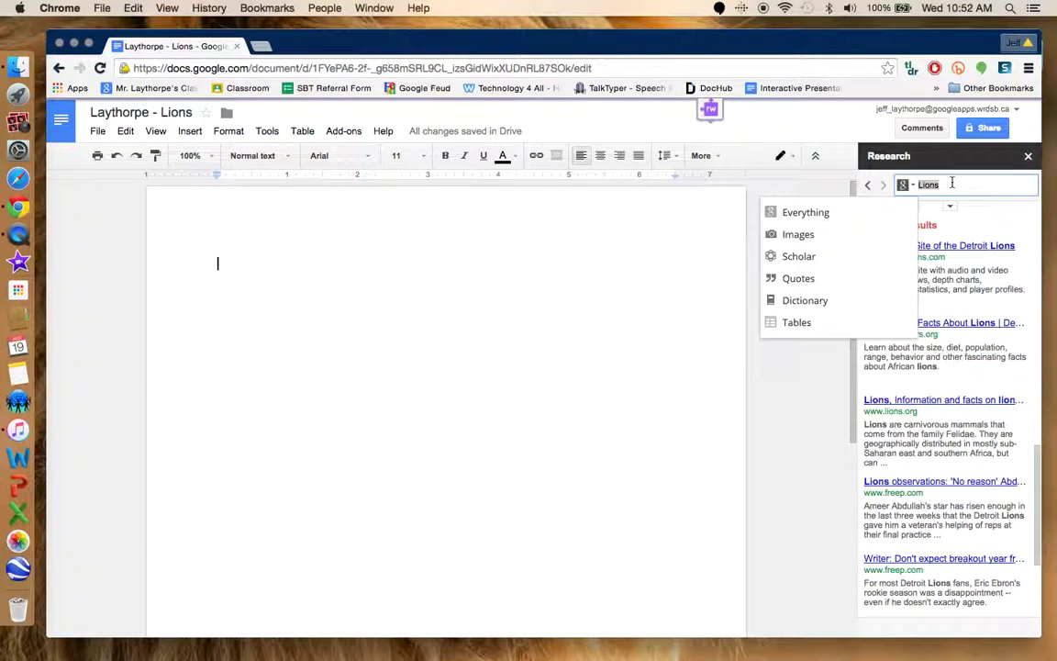
{"action": "left_click", "coordinate": [951, 183]}
{"action": "type", "text": "fac"}
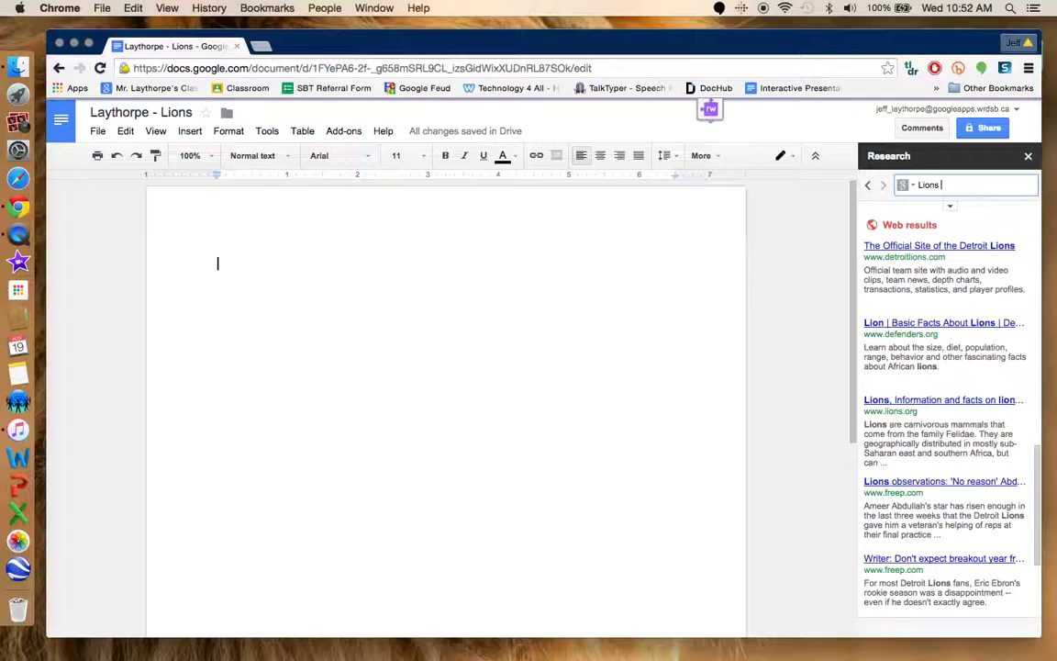
{"action": "type", "text": "ts"}
{"action": "key", "text": "Return"}
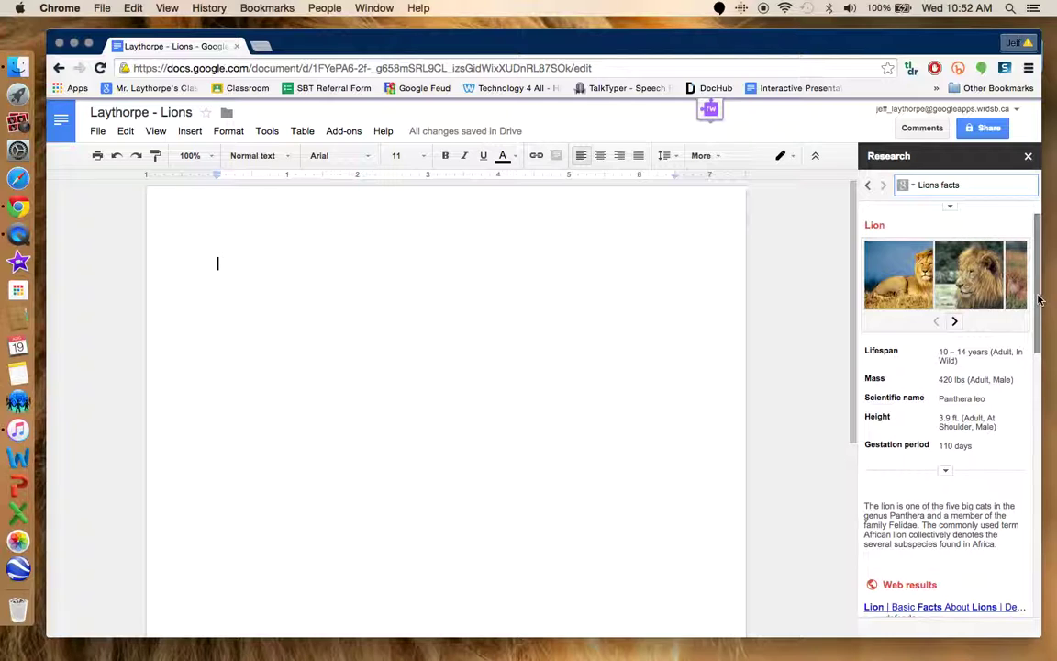
{"action": "left_click_drag", "start_coordinate": [1039, 299], "coordinate": [1034, 358]}
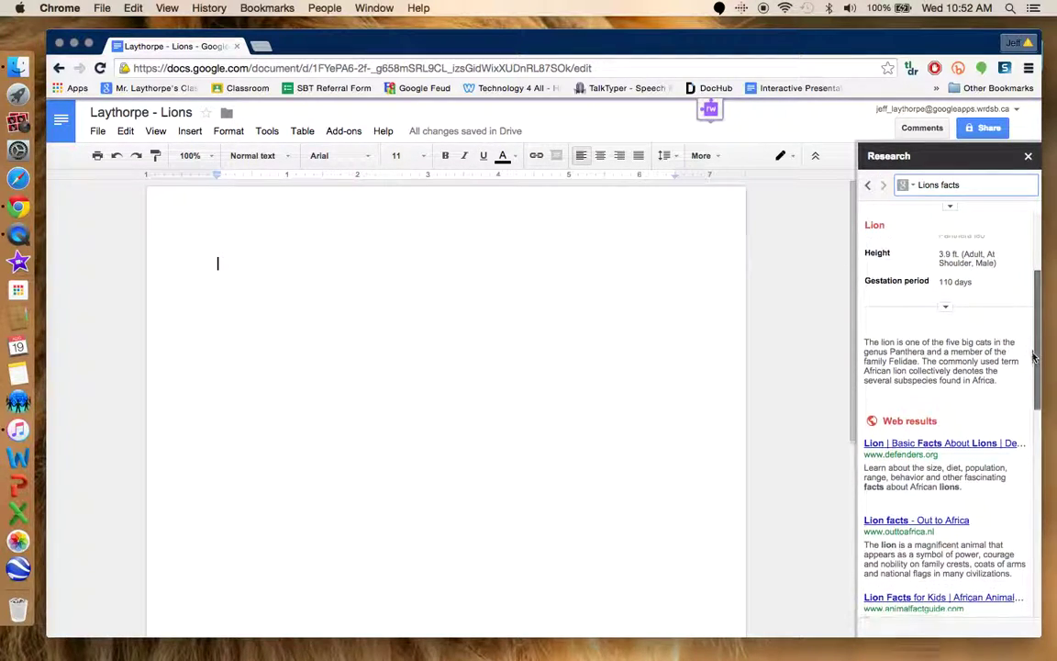
{"action": "mouse_move", "coordinate": [926, 442]}
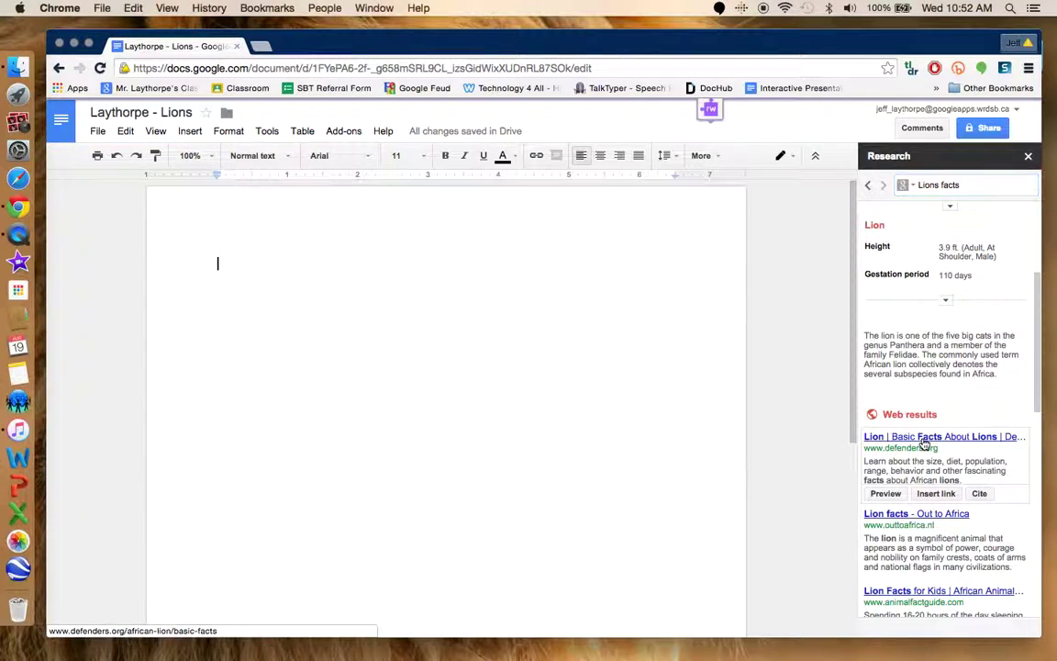
Open the defenders.org lion facts result in a new Chrome tab.
{"action": "left_click", "coordinate": [924, 438]}
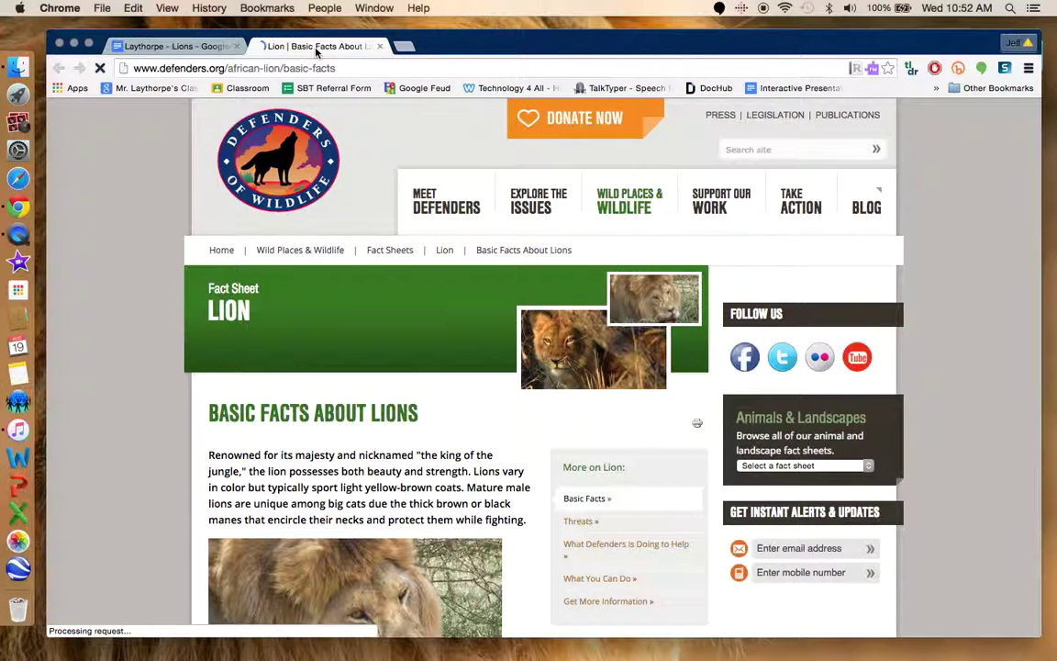
{"action": "left_click", "coordinate": [194, 50]}
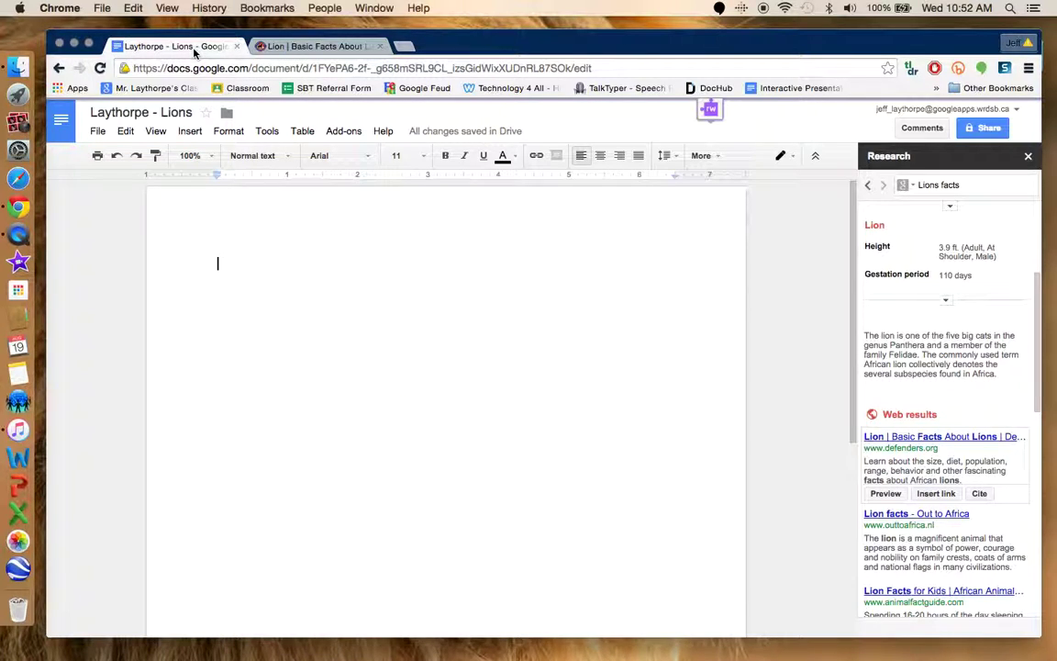
{"action": "left_click", "coordinate": [275, 54]}
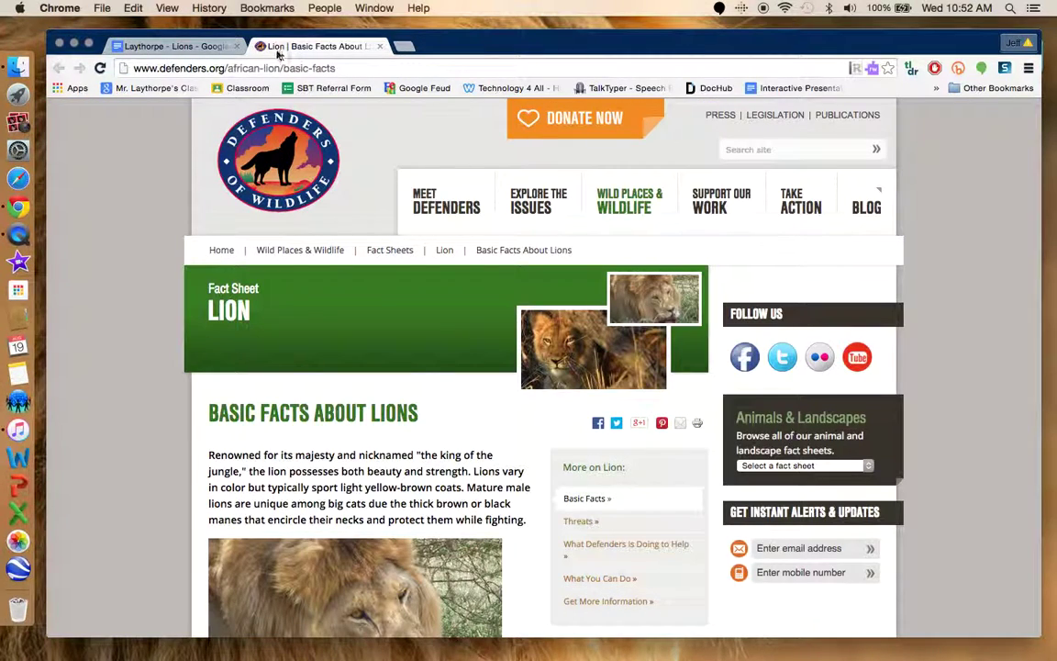
{"action": "left_click", "coordinate": [213, 51]}
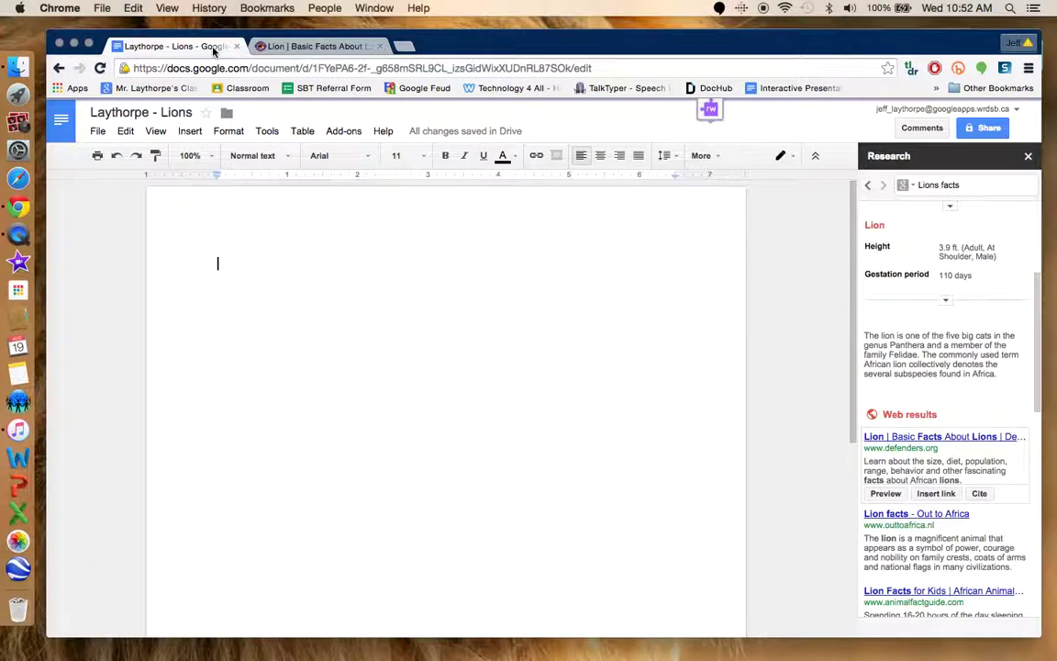
{"action": "left_click", "coordinate": [274, 50]}
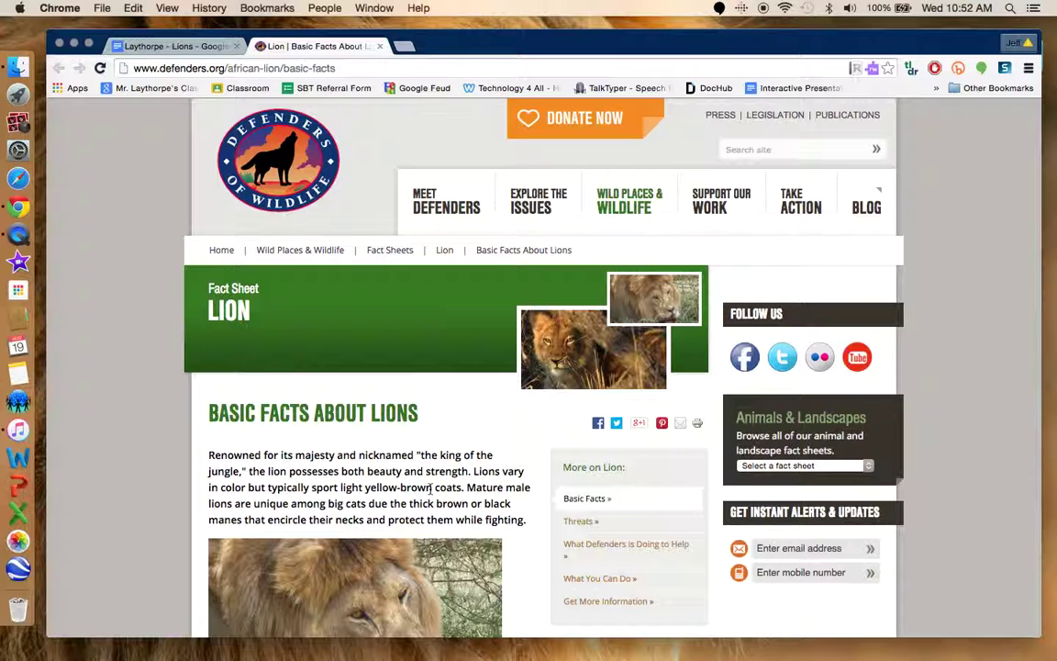
Scroll to the Range section and copy its paragraph about where lions live.
{"action": "scroll", "coordinate": [431, 489], "scroll_direction": "down", "scroll_amount": 5}
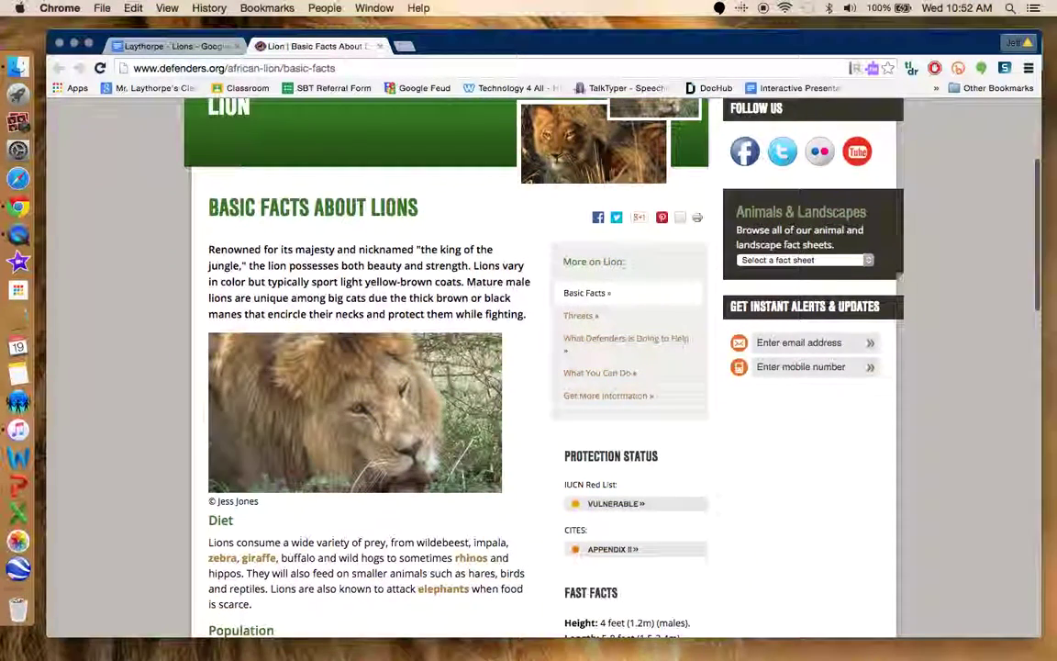
{"action": "scroll", "coordinate": [431, 489], "scroll_direction": "down", "scroll_amount": 4}
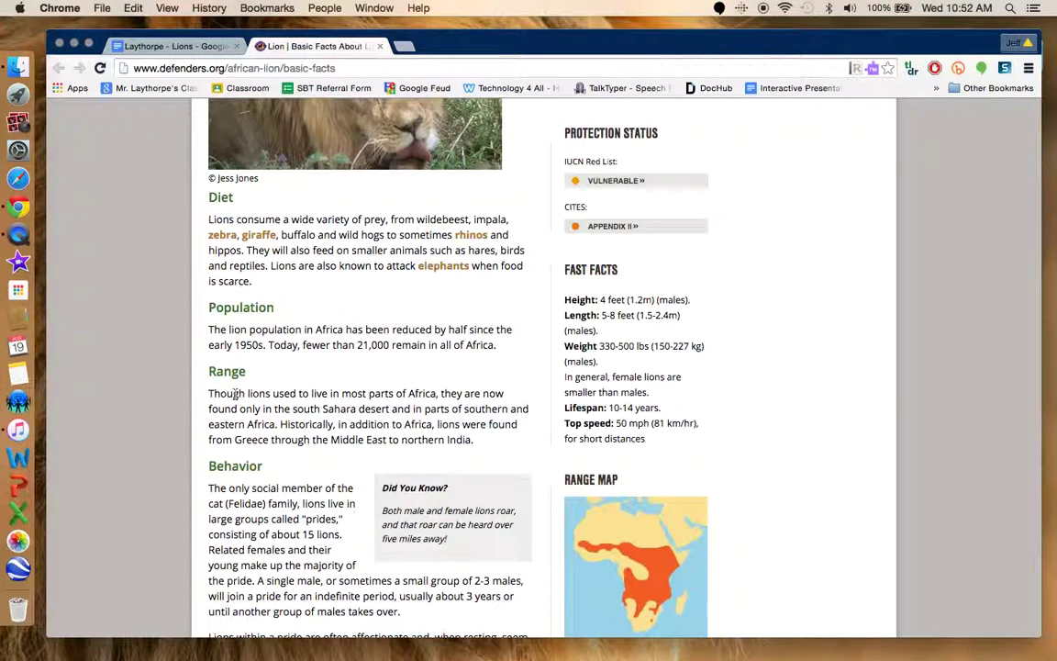
{"action": "left_click_drag", "start_coordinate": [191, 392], "coordinate": [475, 440]}
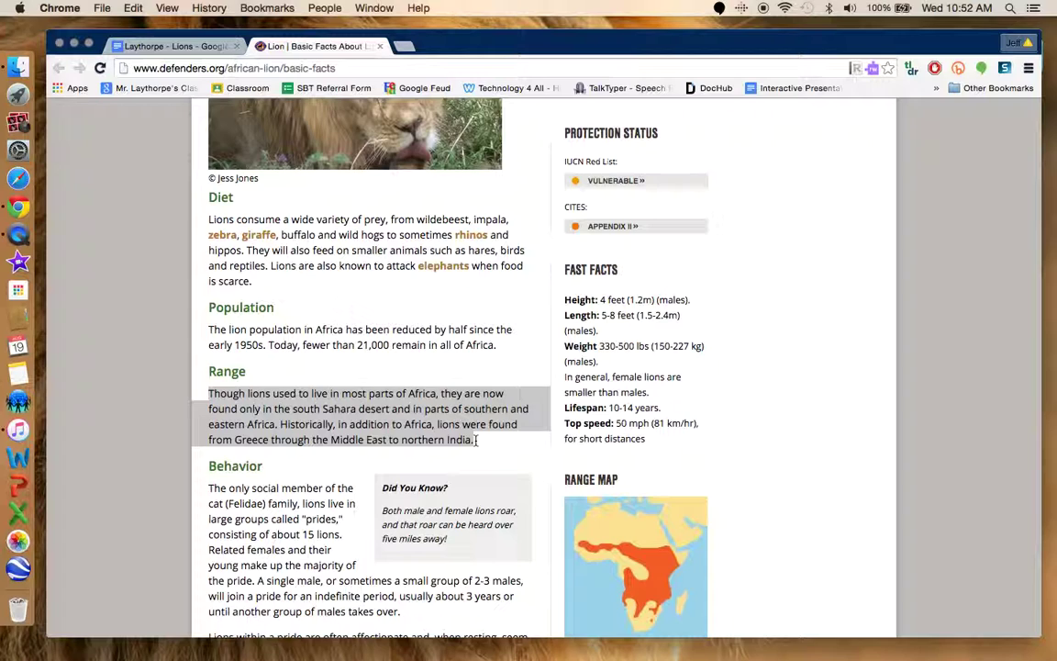
{"action": "key", "text": "super+c"}
Paste the Range paragraph into the Lions document and cite defenders.org as a footnote.
{"action": "left_click", "coordinate": [174, 46]}
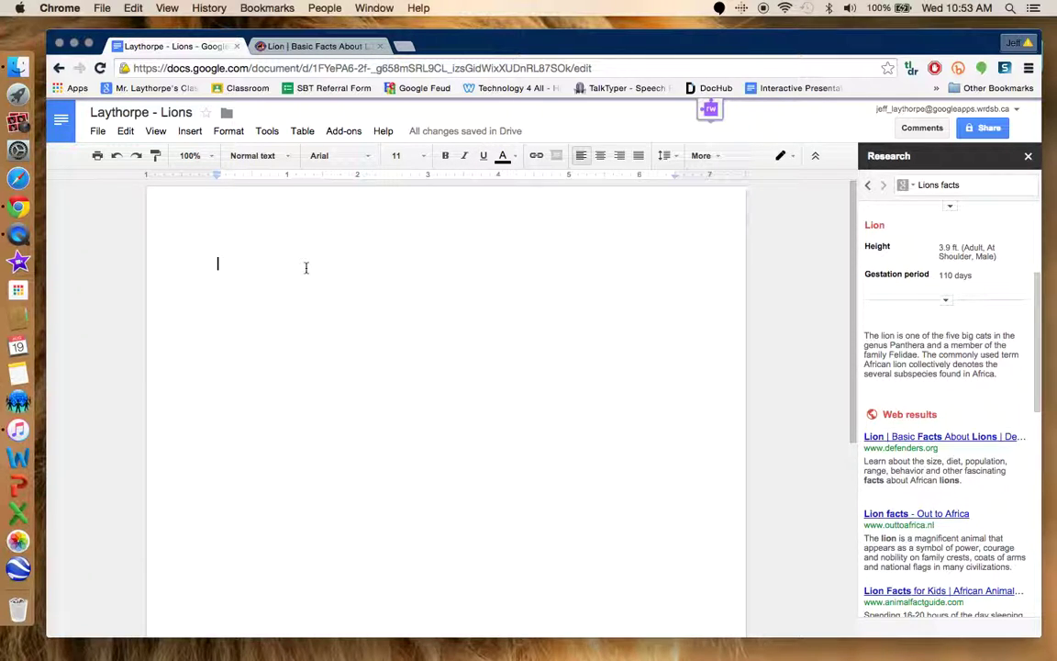
{"action": "key", "text": "super+v"}
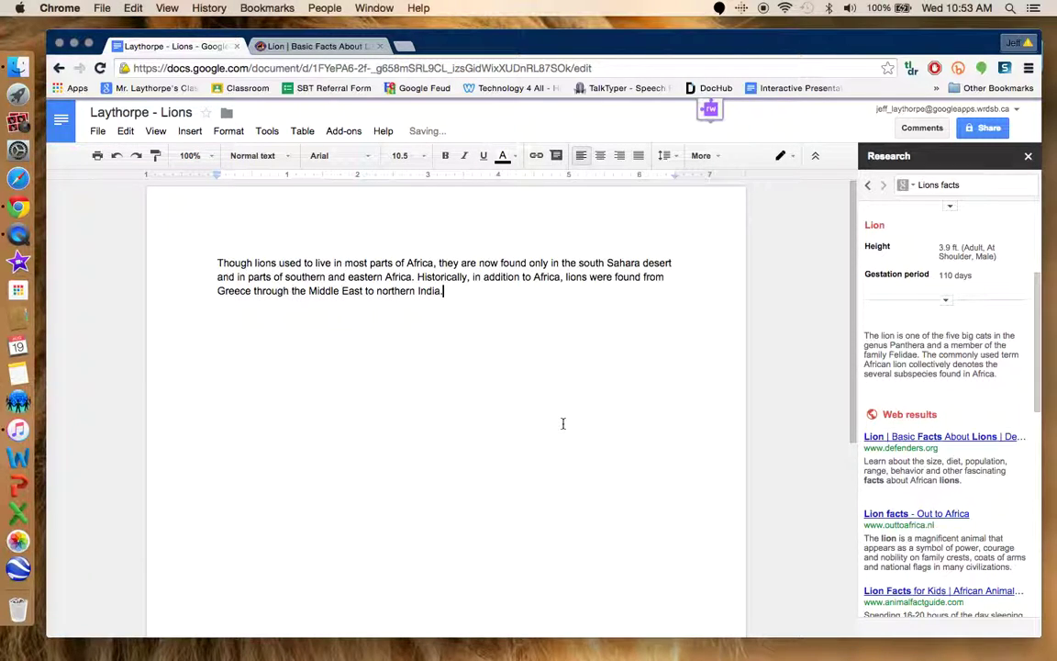
{"action": "mouse_move", "coordinate": [872, 450]}
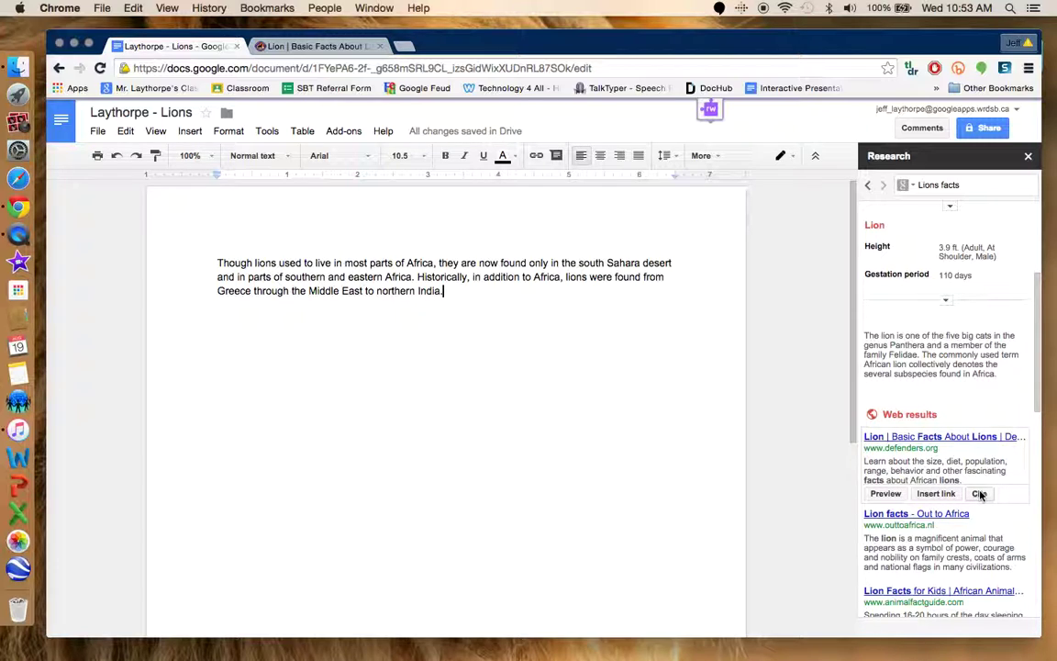
{"action": "left_click", "coordinate": [980, 495]}
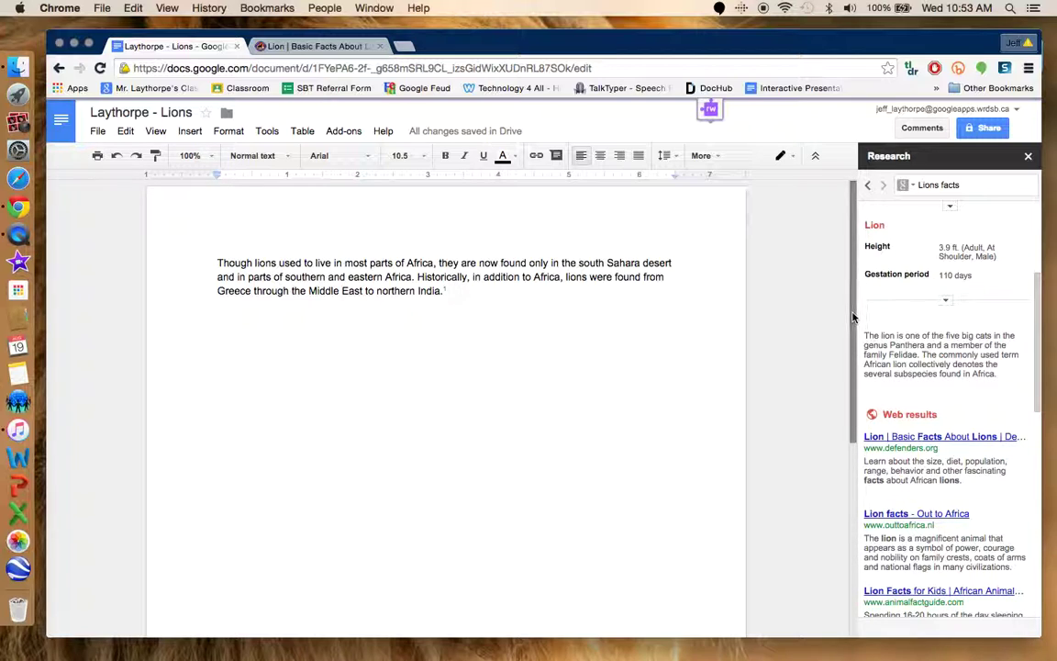
{"action": "left_click_drag", "start_coordinate": [852, 317], "coordinate": [845, 518]}
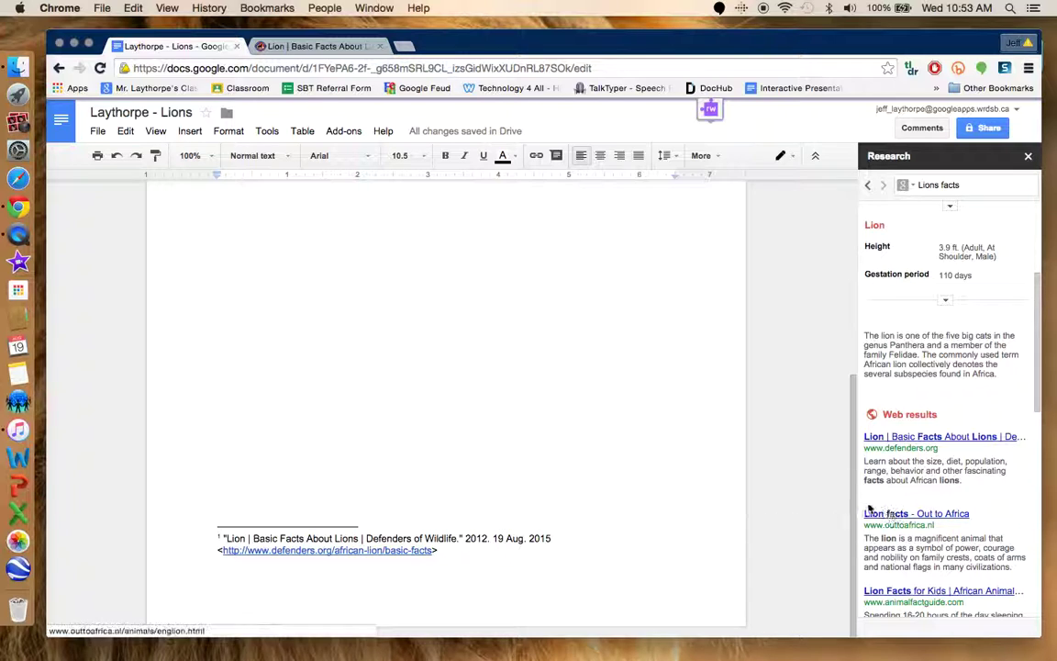
{"action": "left_click_drag", "start_coordinate": [852, 505], "coordinate": [852, 310]}
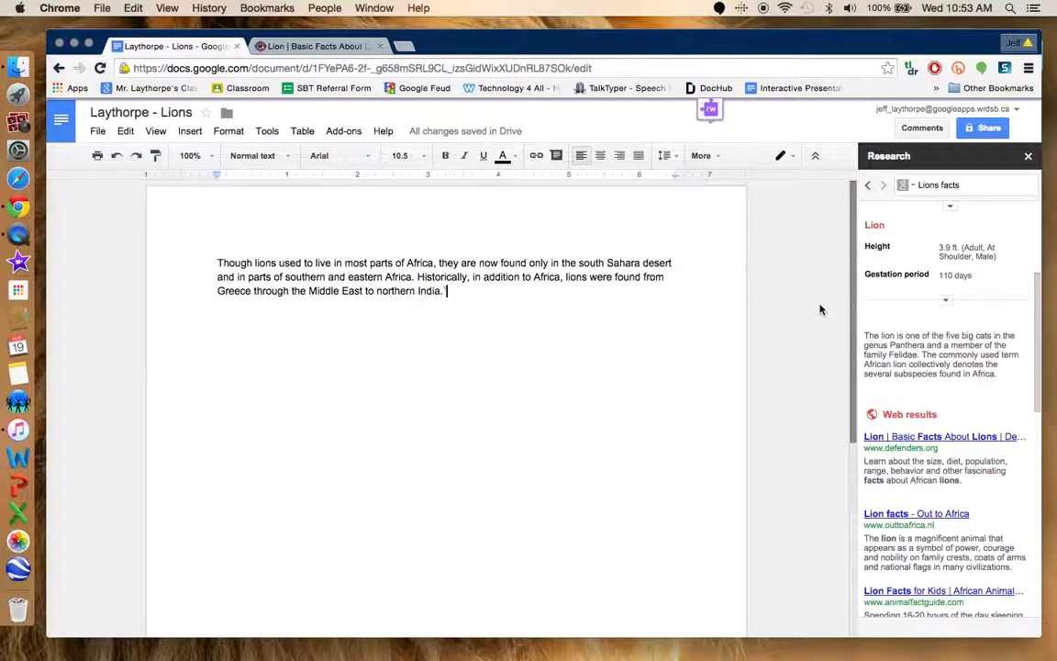
Start a new empty line after the footnote mark of the Range paragraph.
{"action": "left_click", "coordinate": [470, 299]}
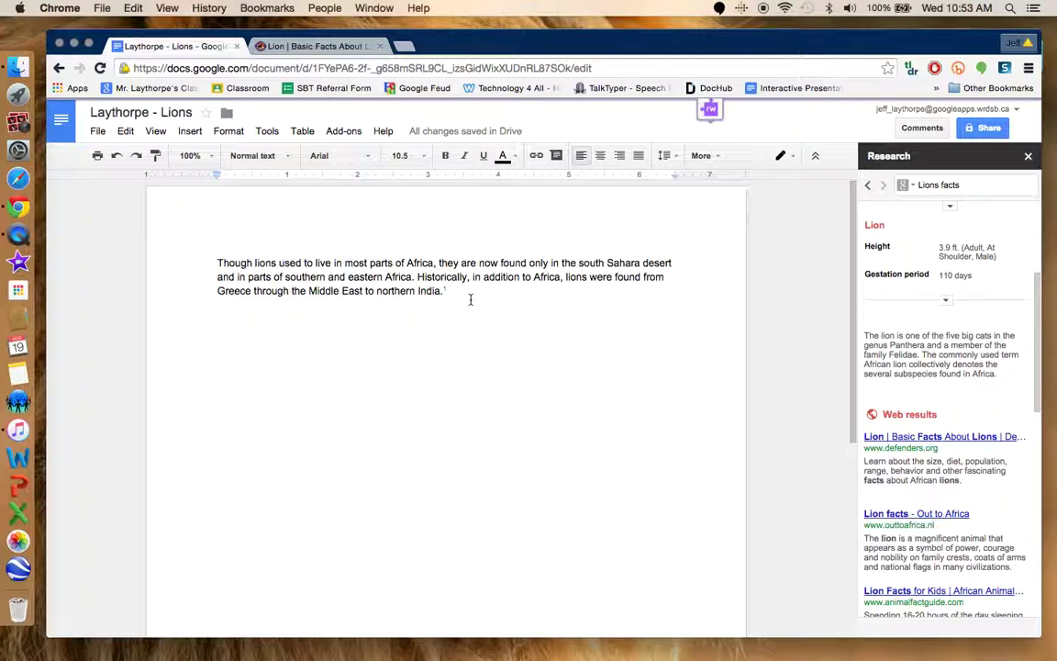
{"action": "key", "text": "Return"}
{"action": "key", "text": "Return"}
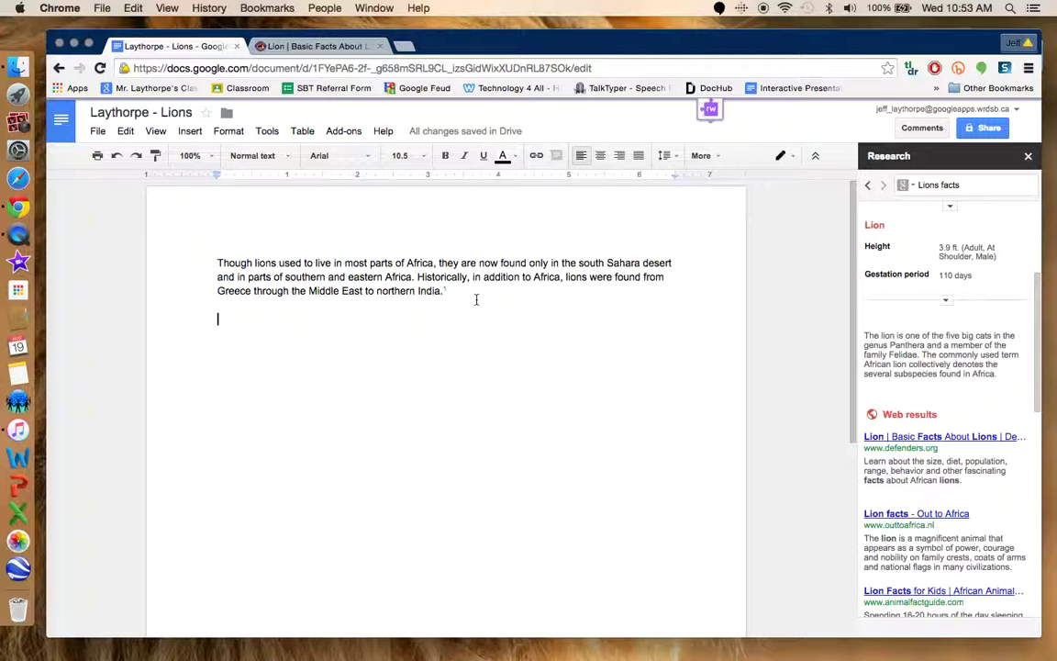